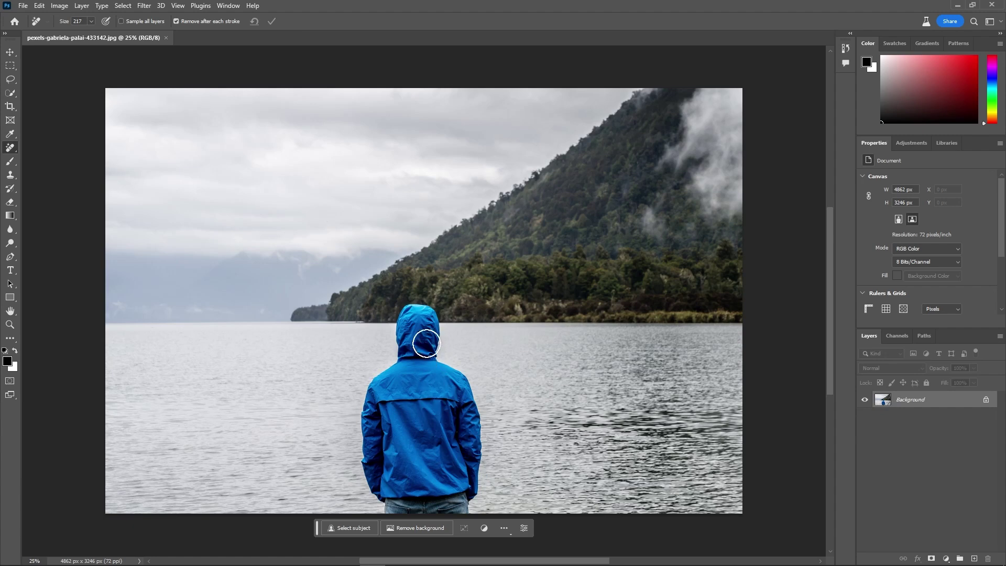
Step: Erase the person in the blue jacket with the Remove tool, then zoom out to view the whole photo
{"action": "mouse_move", "coordinate": [424, 322]}
{"action": "left_mouse_down"}
{"action": "mouse_move", "coordinate": [401, 342]}
{"action": "mouse_move", "coordinate": [432, 357]}
{"action": "mouse_move", "coordinate": [378, 375]}
{"action": "mouse_move", "coordinate": [376, 386]}
{"action": "mouse_move", "coordinate": [463, 381]}
{"action": "mouse_move", "coordinate": [370, 397]}
{"action": "mouse_move", "coordinate": [475, 408]}
{"action": "mouse_move", "coordinate": [475, 398]}
{"action": "mouse_move", "coordinate": [475, 424]}
{"action": "mouse_move", "coordinate": [361, 431]}
{"action": "mouse_move", "coordinate": [478, 445]}
{"action": "mouse_move", "coordinate": [366, 446]}
{"action": "mouse_move", "coordinate": [365, 458]}
{"action": "mouse_move", "coordinate": [472, 464]}
{"action": "mouse_move", "coordinate": [480, 471]}
{"action": "mouse_move", "coordinate": [408, 483]}
{"action": "mouse_move", "coordinate": [370, 477]}
{"action": "mouse_move", "coordinate": [468, 491]}
{"action": "mouse_move", "coordinate": [382, 502]}
{"action": "mouse_move", "coordinate": [394, 506]}
{"action": "mouse_move", "coordinate": [474, 511]}
{"action": "left_mouse_up"}
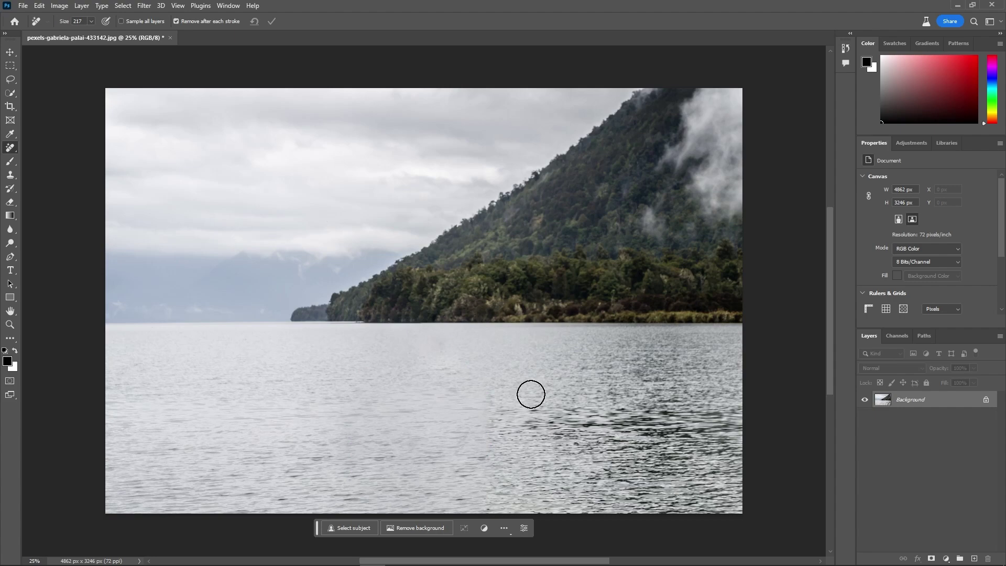
{"action": "key", "text": "ctrl+minus"}
Step: Slide the lake photo left, then marquee-select the blank right strip plus a sliver of photo
{"action": "key", "text": "ctrl+a"}
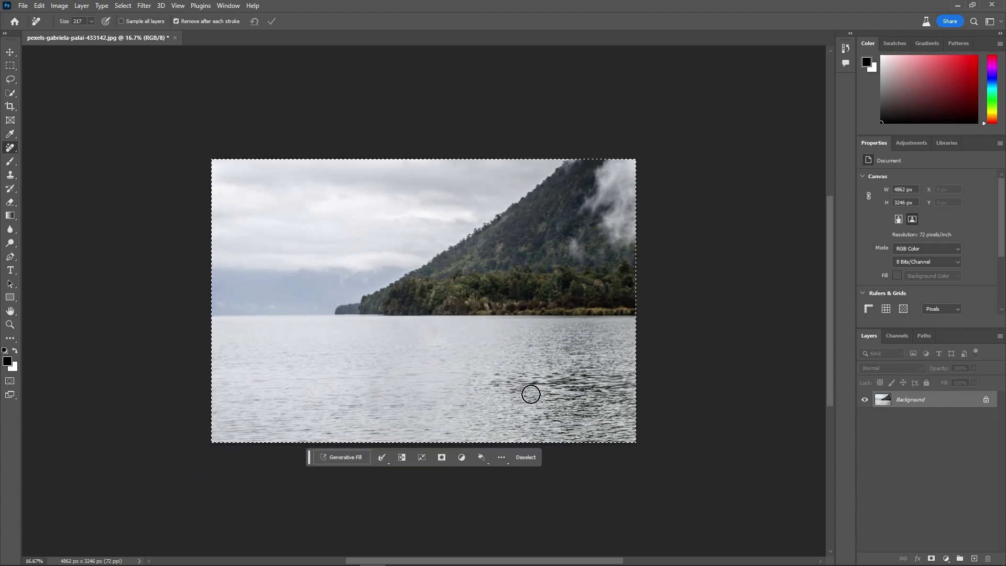
{"action": "key", "text": "ctrl+t"}
{"action": "left_click_drag", "start_coordinate": [502, 366], "coordinate": [419, 373]}
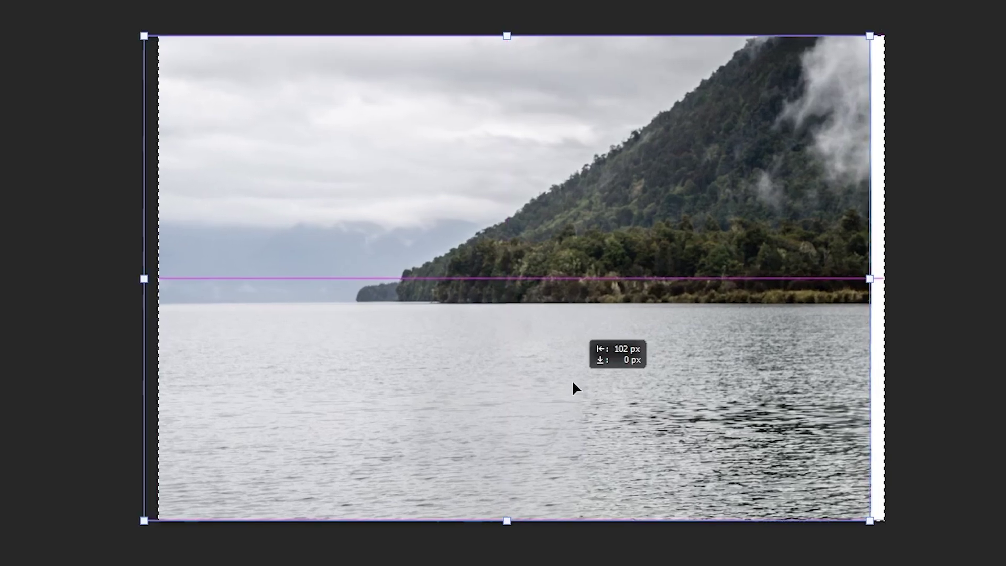
{"action": "left_click_drag", "start_coordinate": [473, 392], "coordinate": [464, 391]}
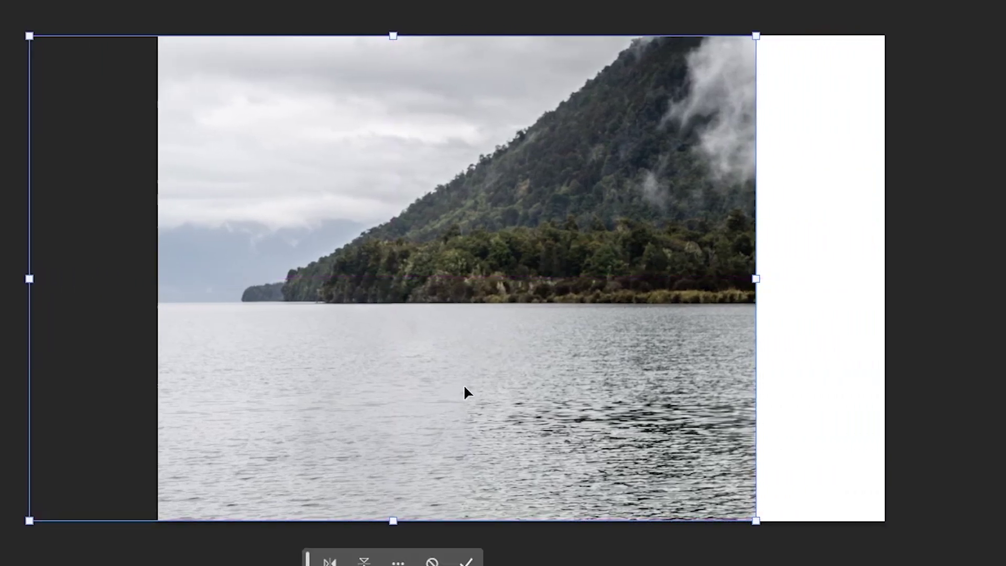
{"action": "key", "text": "Return"}
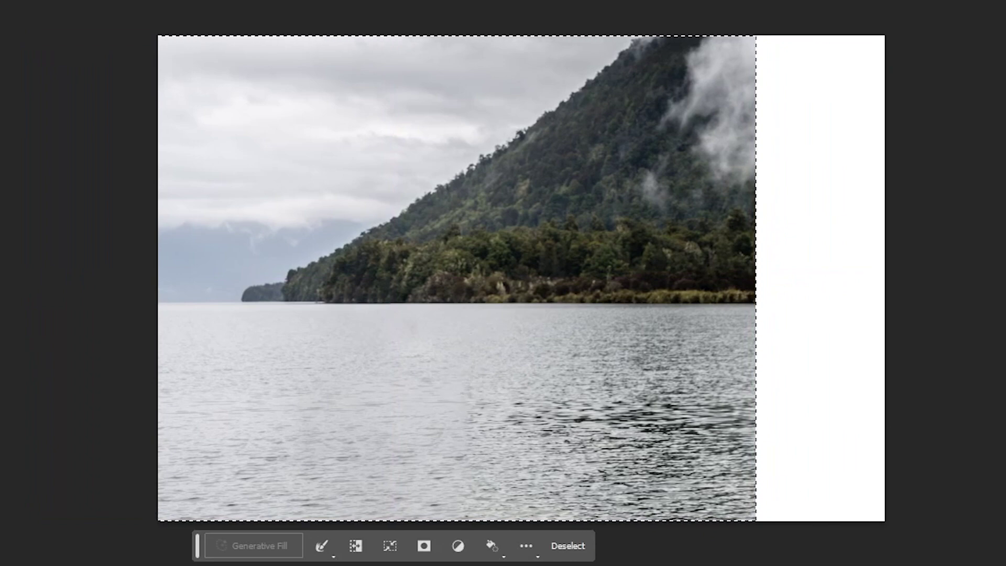
{"action": "key", "text": "ctrl+d"}
{"action": "left_click_drag", "start_coordinate": [726, 3], "coordinate": [884, 520]}
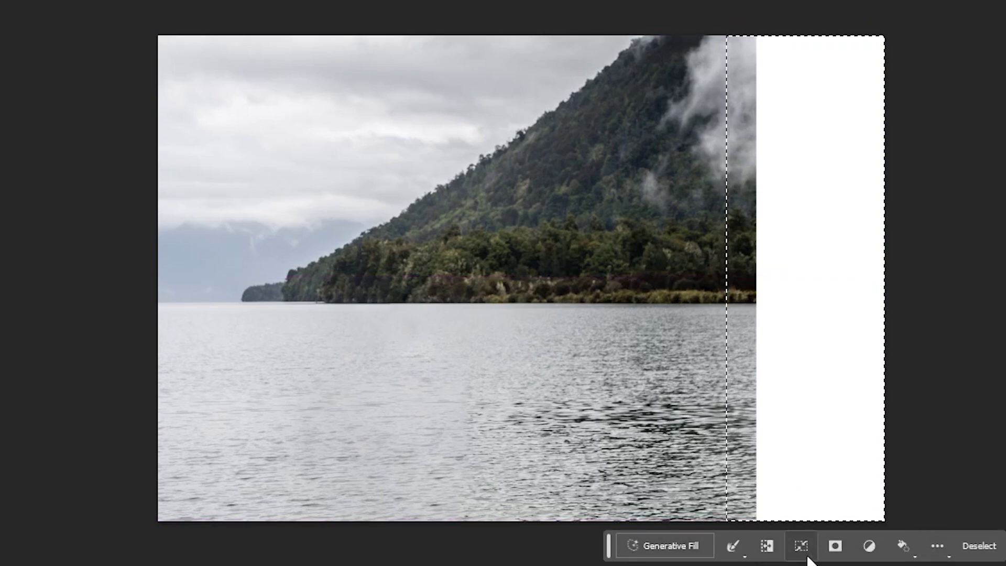
Step: Generative Fill the right strip with no prompt and compare the generated variations
{"action": "left_click", "coordinate": [670, 548]}
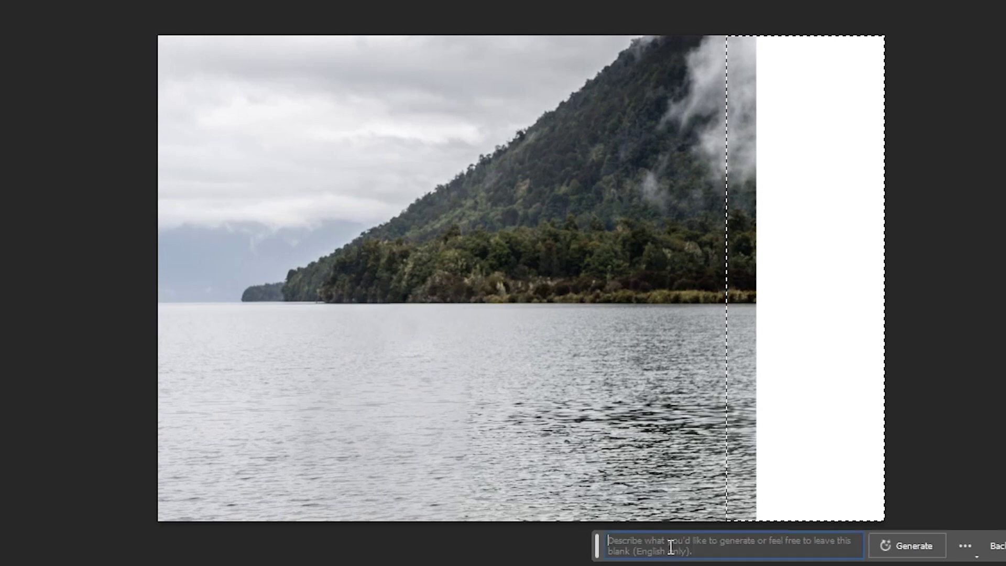
{"action": "left_click", "coordinate": [912, 546]}
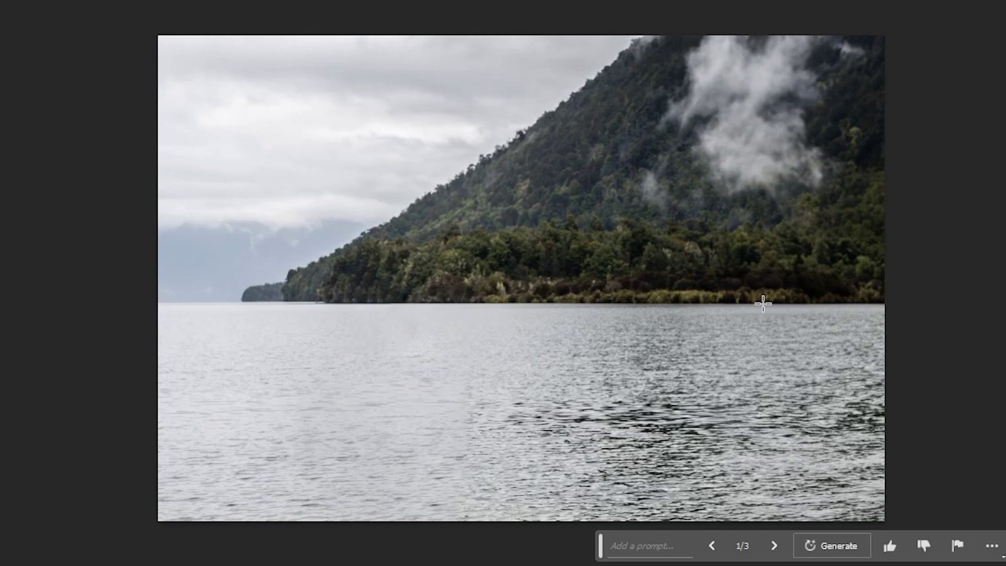
{"action": "left_click", "coordinate": [774, 548]}
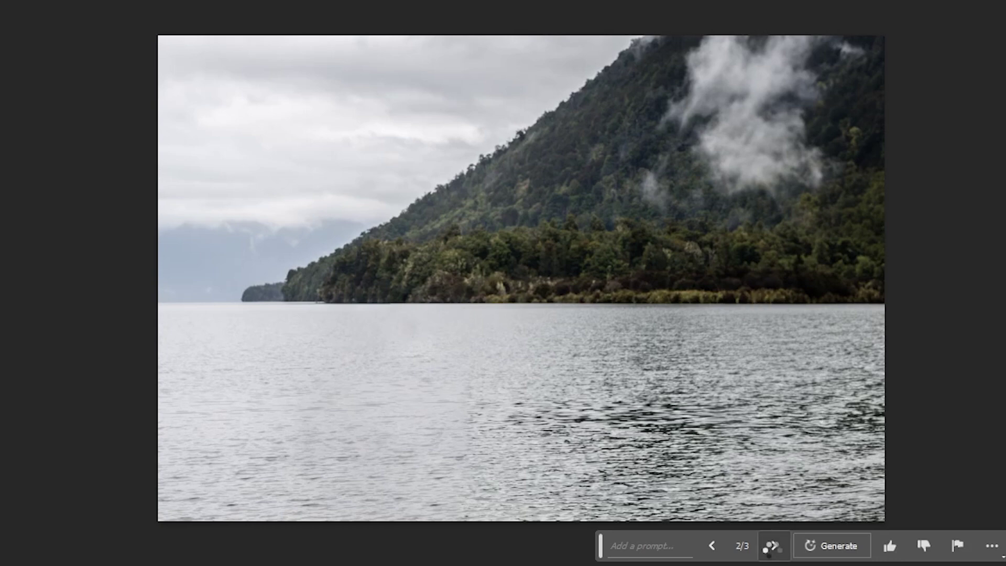
{"action": "left_click", "coordinate": [773, 551]}
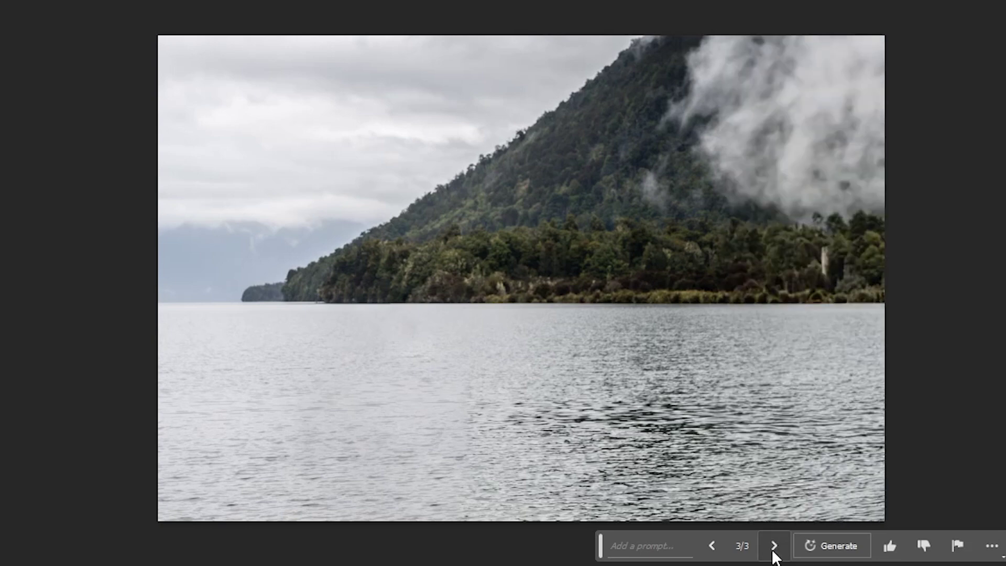
{"action": "left_click", "coordinate": [714, 548]}
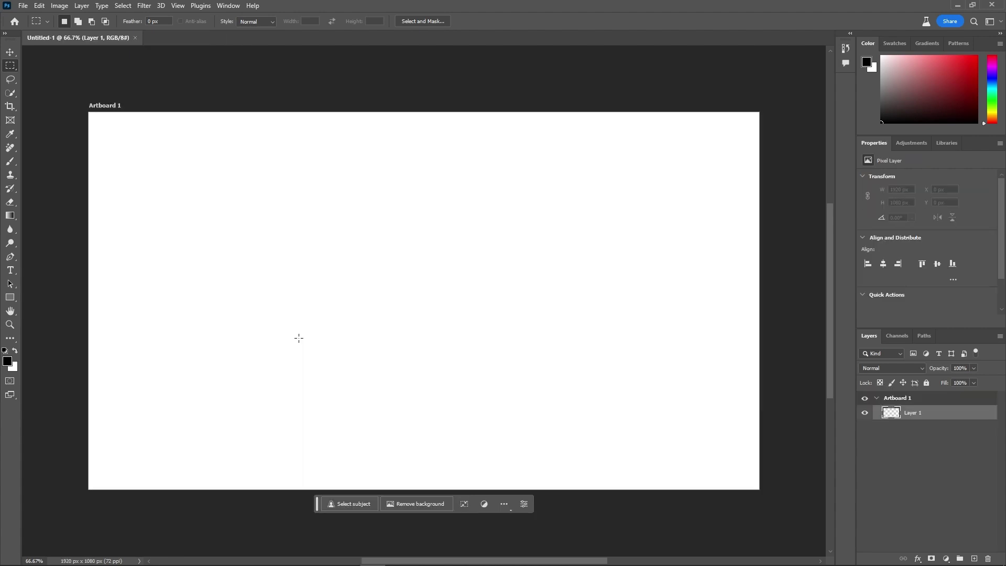
Step: Place the car landscape on the artboard, shrink it, and position it at the left edge
{"action": "left_click_drag", "start_coordinate": [172, 340], "coordinate": [324, 361]}
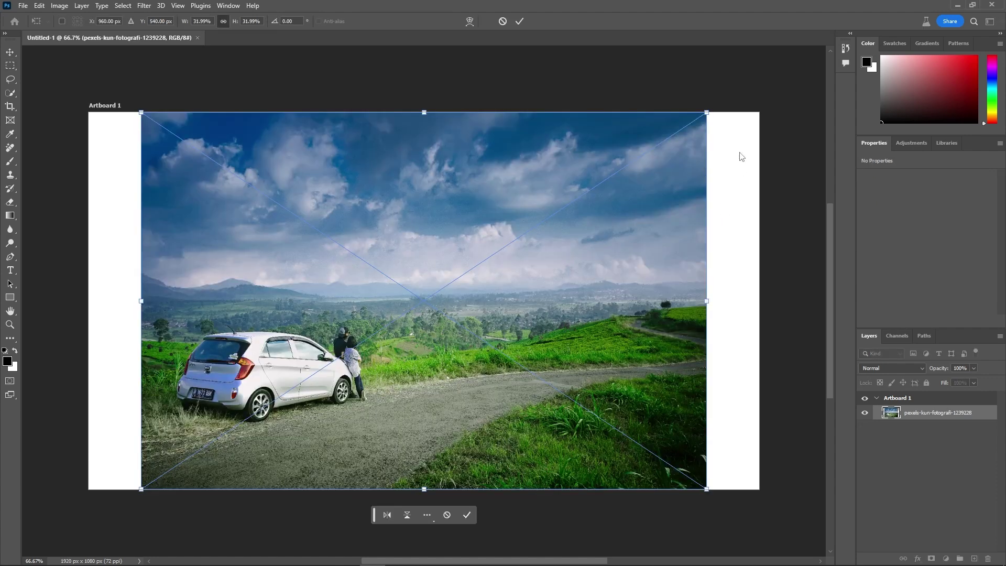
{"action": "left_click_drag", "start_coordinate": [712, 118], "coordinate": [587, 206]}
{"action": "left_click_drag", "start_coordinate": [506, 283], "coordinate": [306, 315]}
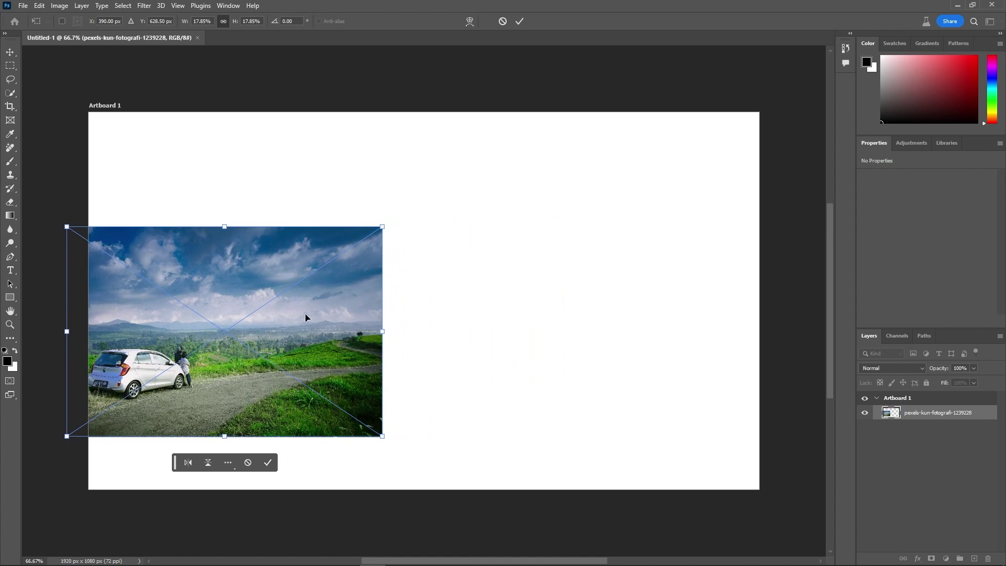
{"action": "key", "text": "Return"}
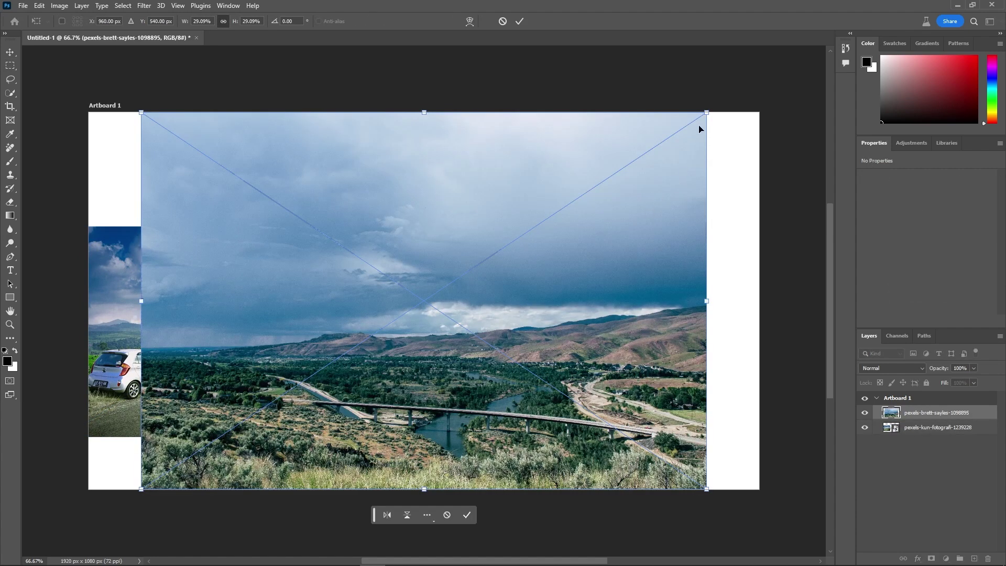
Step: Scale down the river-valley bridge photo and commit it on the artboard's right side
{"action": "left_click_drag", "start_coordinate": [705, 113], "coordinate": [537, 206]}
{"action": "key", "text": "ctrl+z"}
{"action": "left_click_drag", "start_coordinate": [707, 112], "coordinate": [673, 299]}
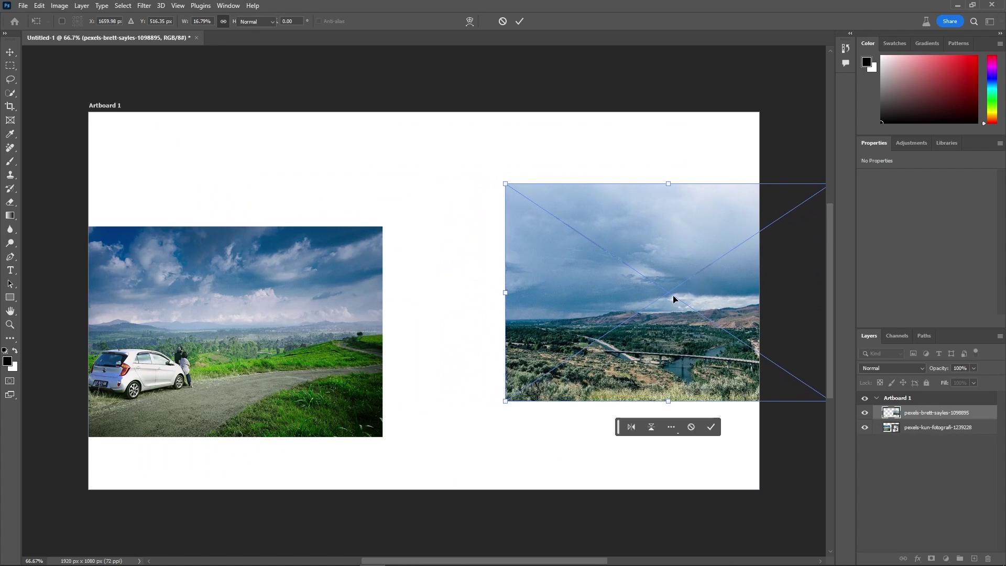
{"action": "key", "text": "Return"}
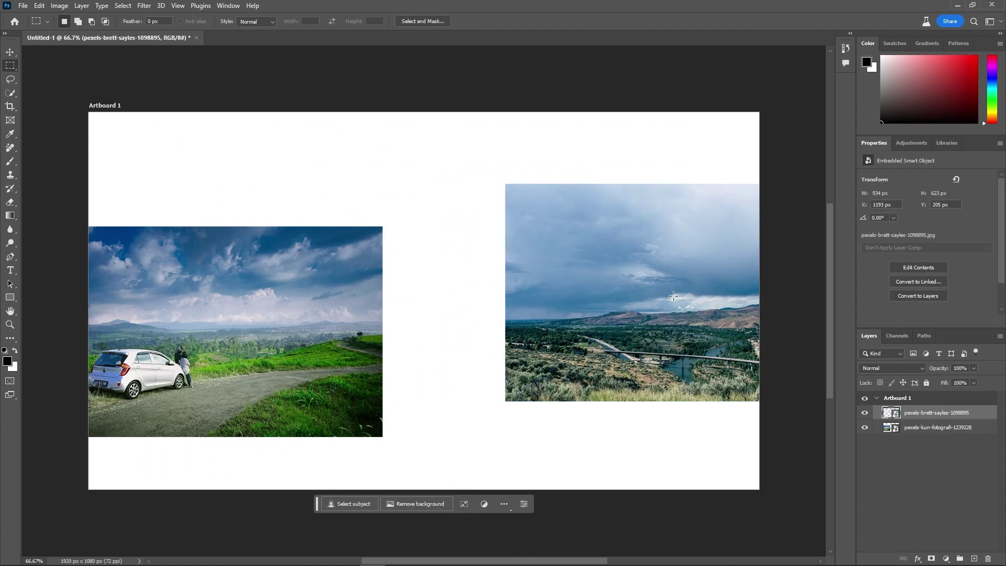
Step: Select the empty top, bottom, middle gap and area under the right photo
{"action": "left_click_drag", "start_coordinate": [88, 112], "coordinate": [762, 231]}
{"action": "left_click_drag", "start_coordinate": [64, 422], "coordinate": [772, 502]}
{"action": "left_click_drag", "start_coordinate": [361, 90], "coordinate": [519, 508]}
{"action": "left_click_drag", "start_coordinate": [494, 383], "coordinate": [768, 431]}
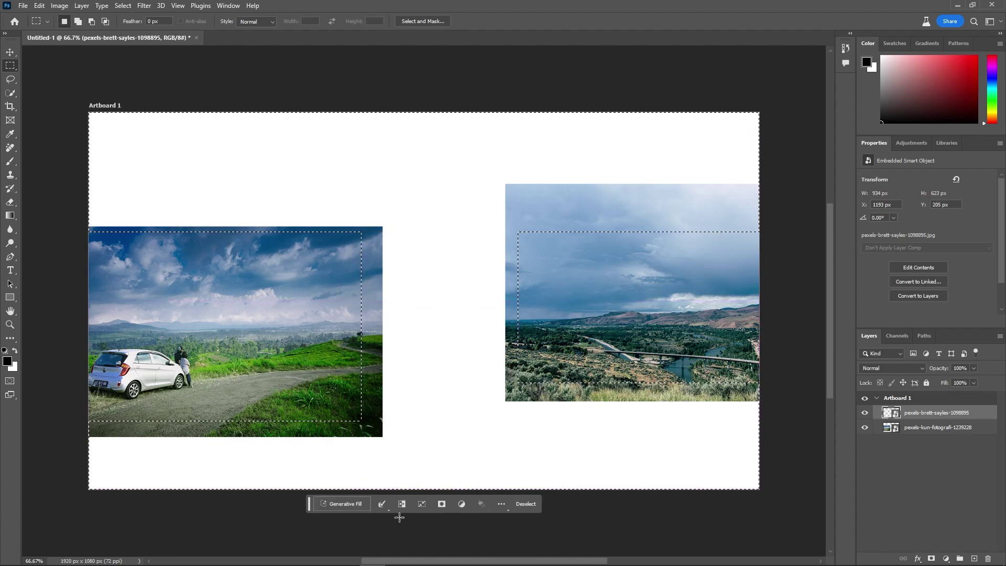
Step: Generative Fill the selected empty areas and browse the second and third variations
{"action": "left_click", "coordinate": [345, 504]}
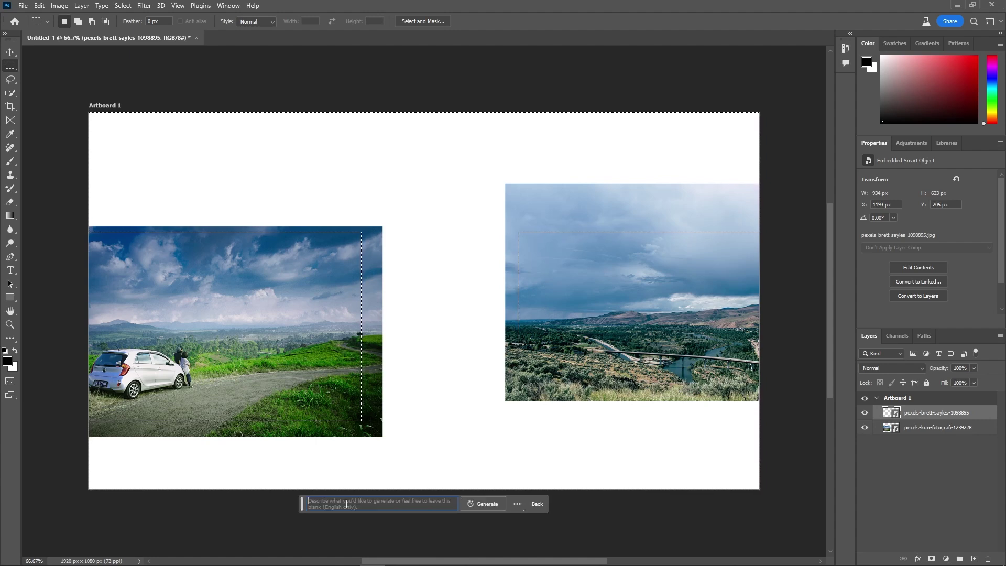
{"action": "left_click", "coordinate": [481, 504]}
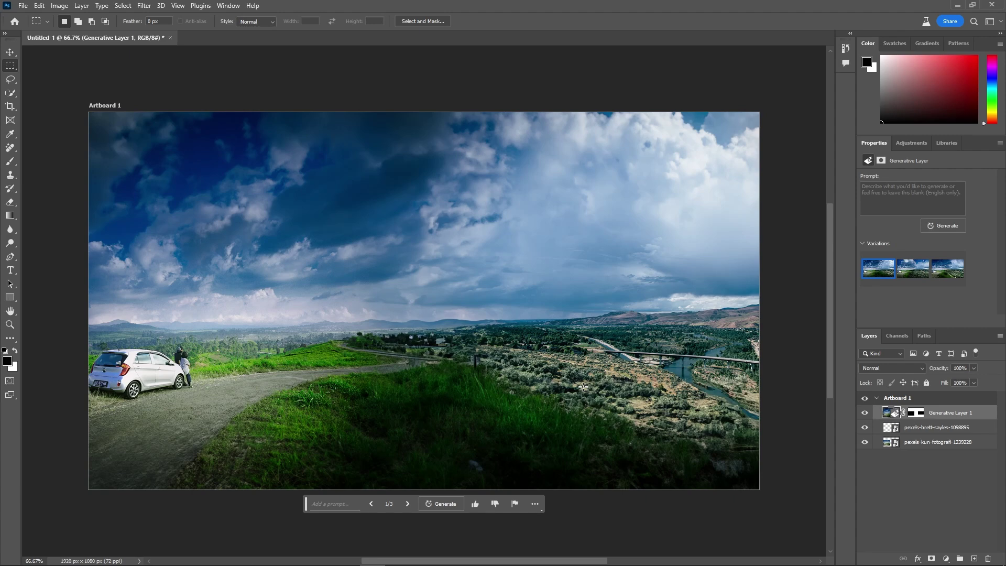
{"action": "left_click", "coordinate": [407, 504]}
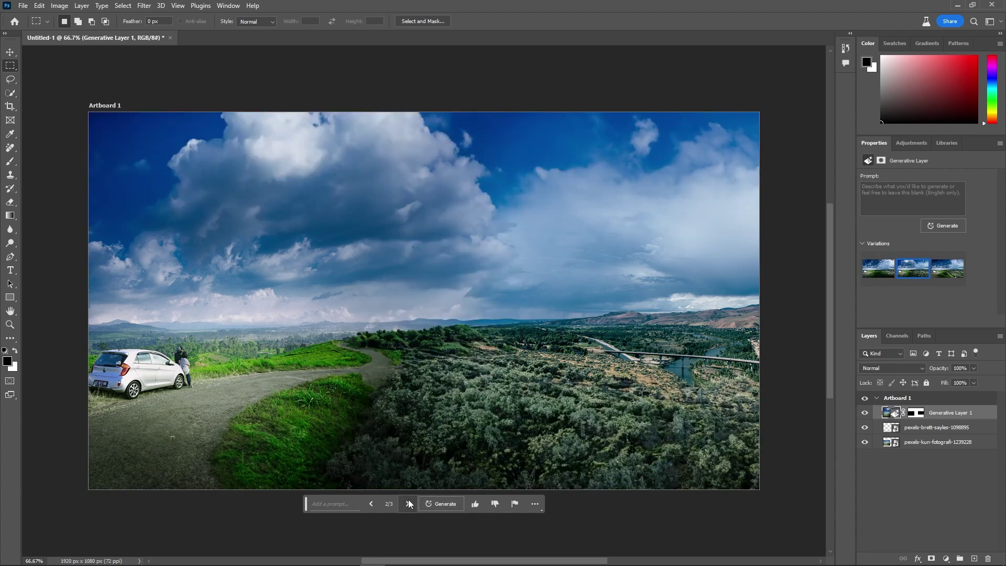
{"action": "left_click", "coordinate": [408, 503]}
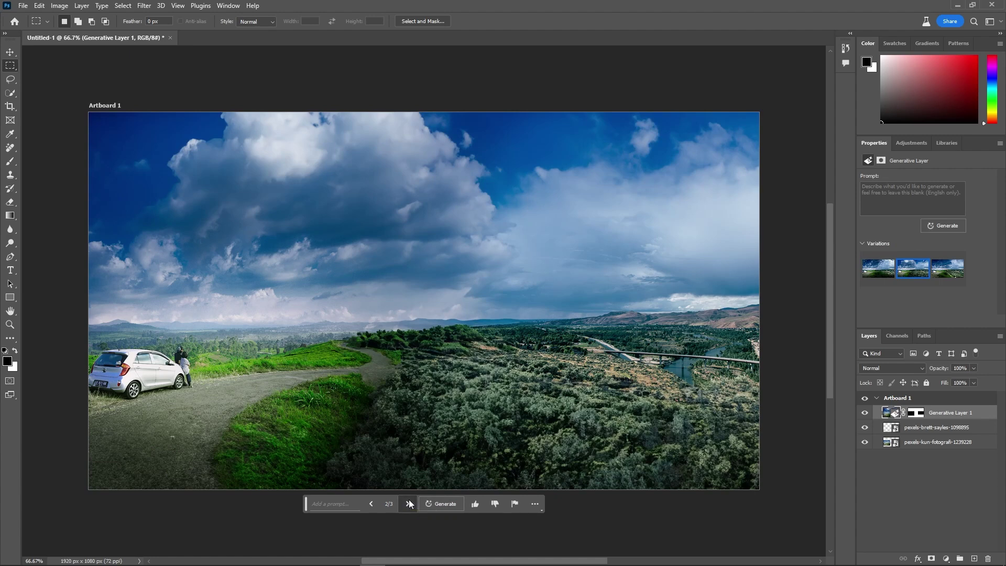